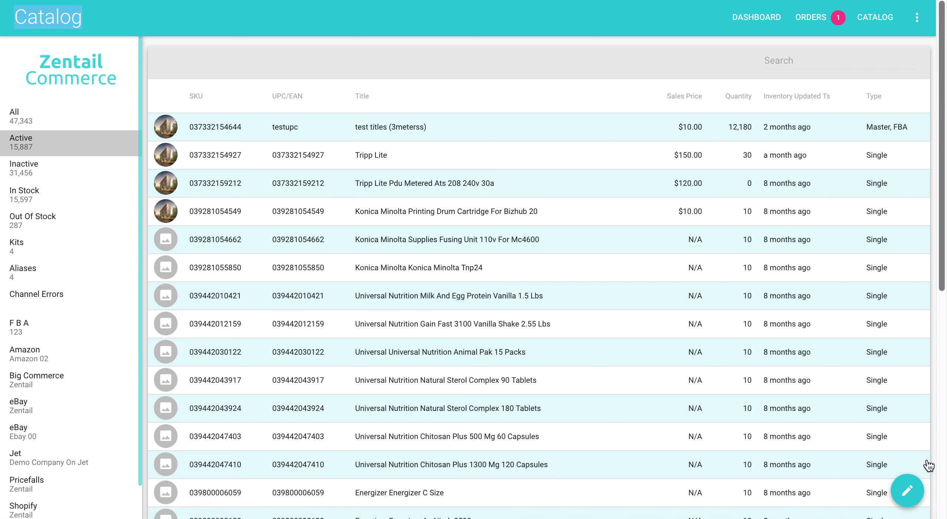
- Open a blank Create Product form from the catalog listing
click(909, 494)
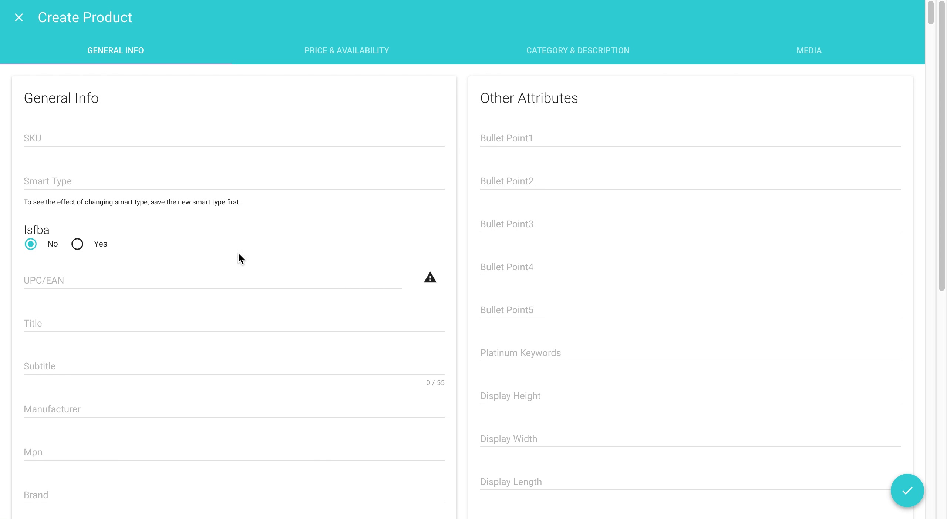
click(143, 142)
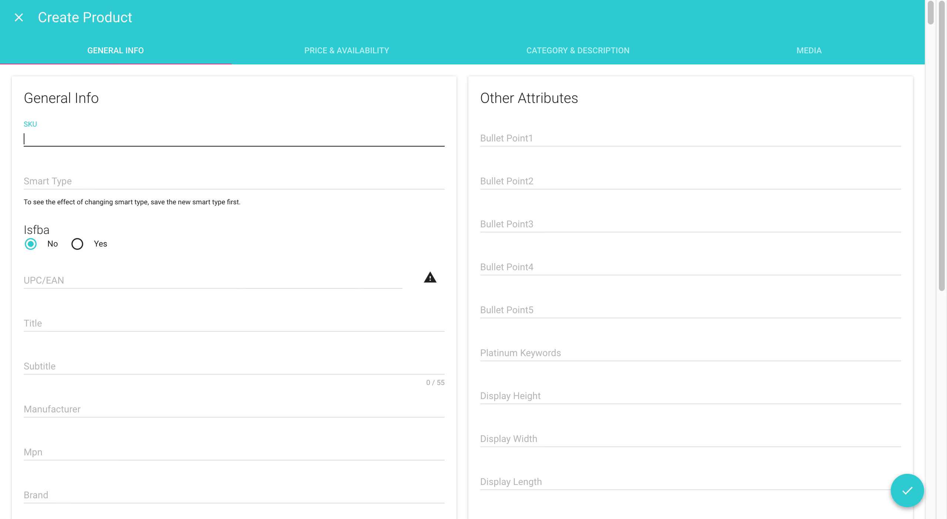
text(Example-1)
click(82, 285)
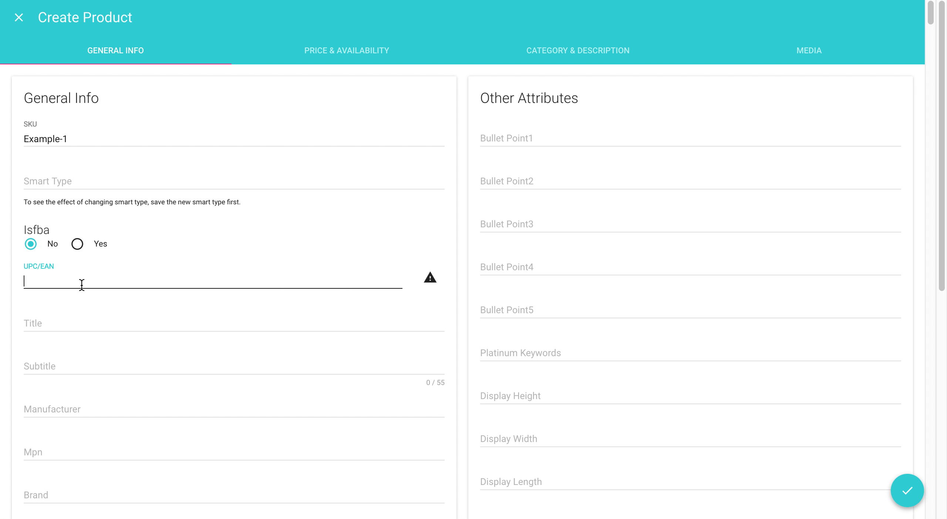
text(123456789101)
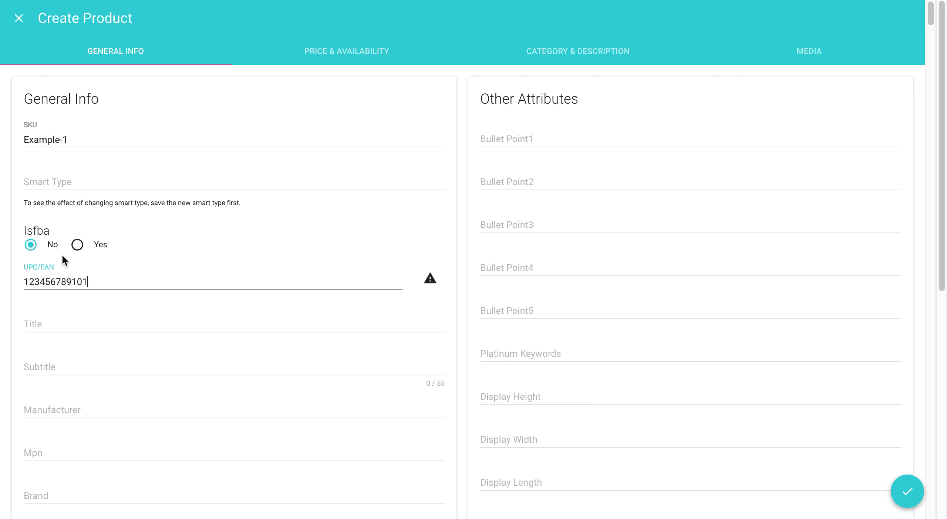
- Set the product title to 'Video Tutorial'
click(64, 321)
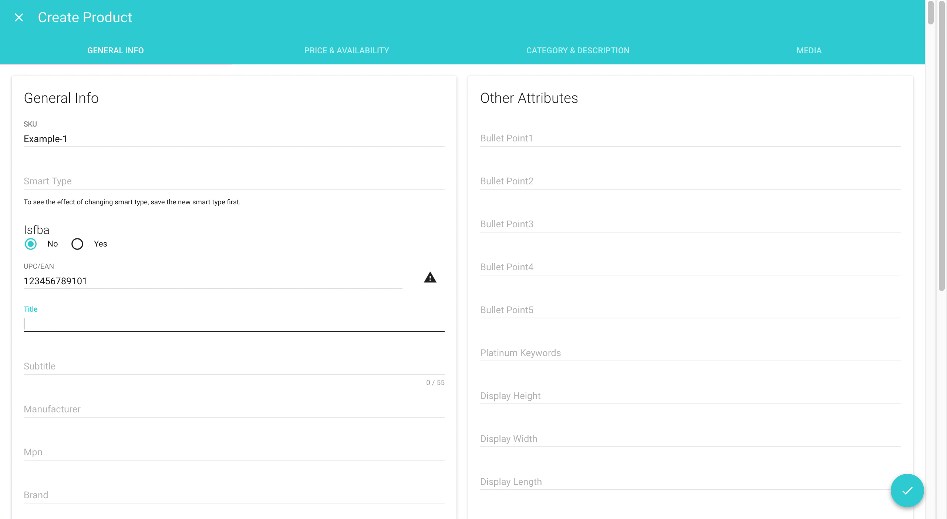
text(V)
key(BackSpace)
text(Video Tutorial)
- Enter 'Zentail' as the product's brand
scroll(115, 444, down, 2)
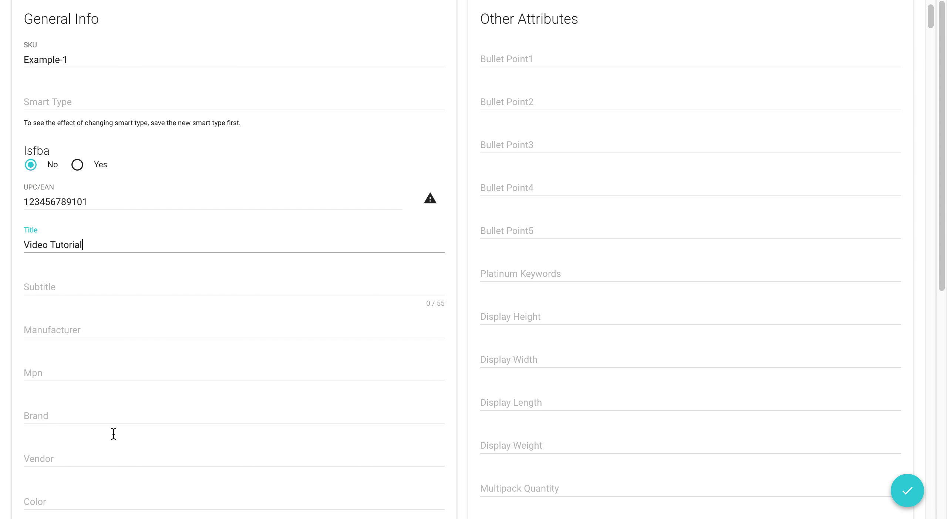
click(111, 410)
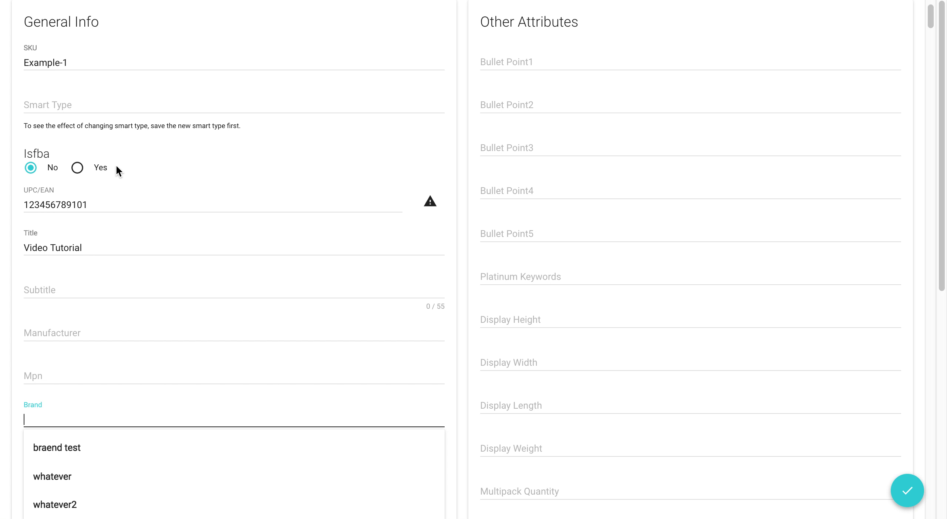
click(89, 237)
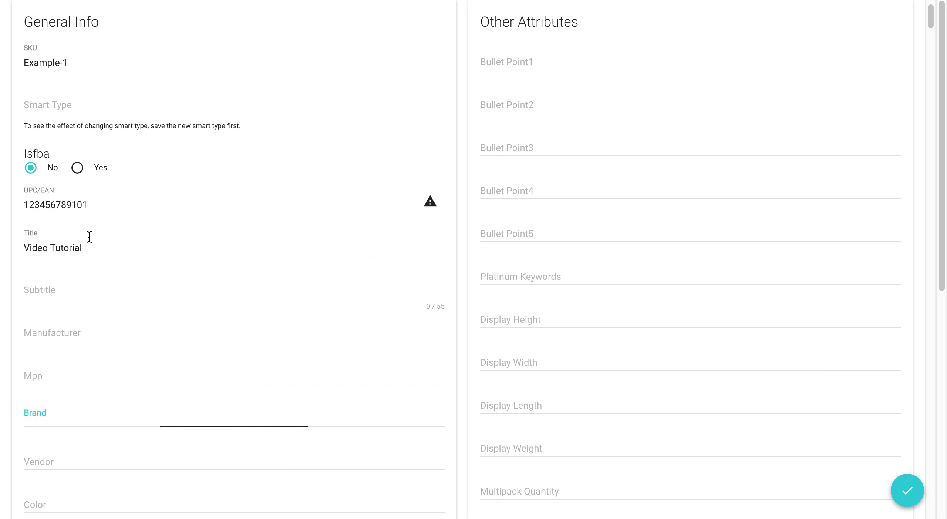
click(63, 420)
text(Z)
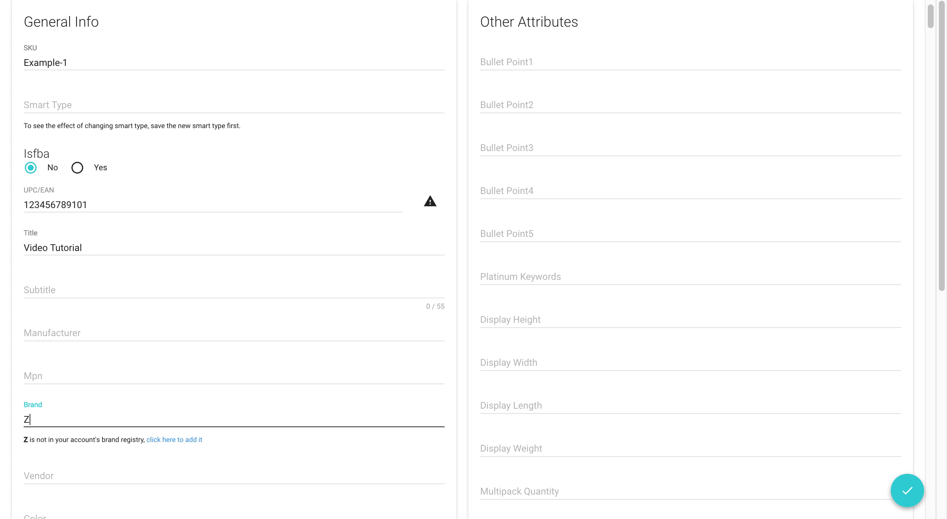
text(entail)
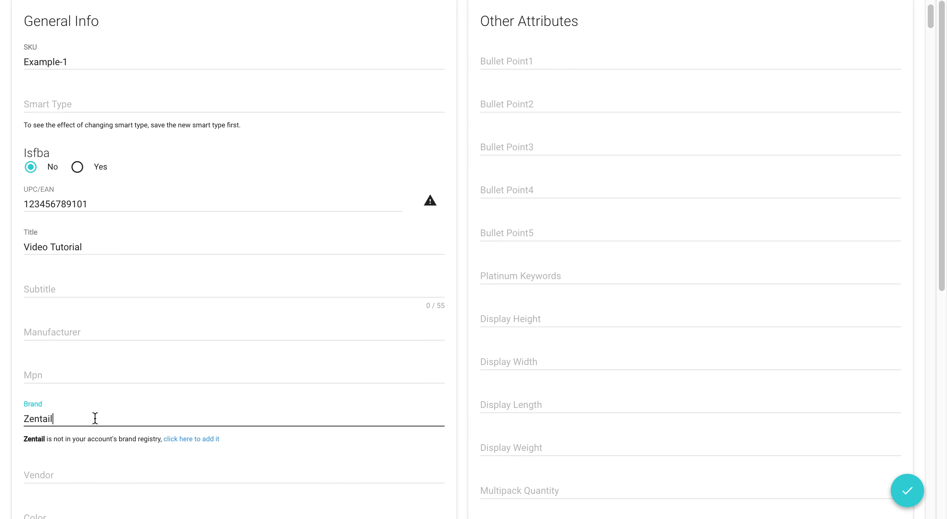
scroll(96, 419, down, 3)
scroll(95, 418, down, 8)
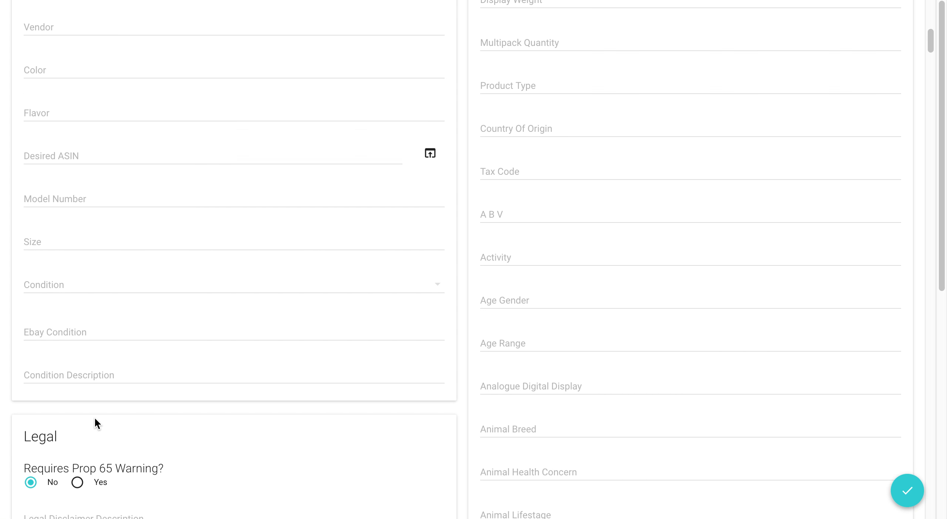
scroll(349, 378, up, 13)
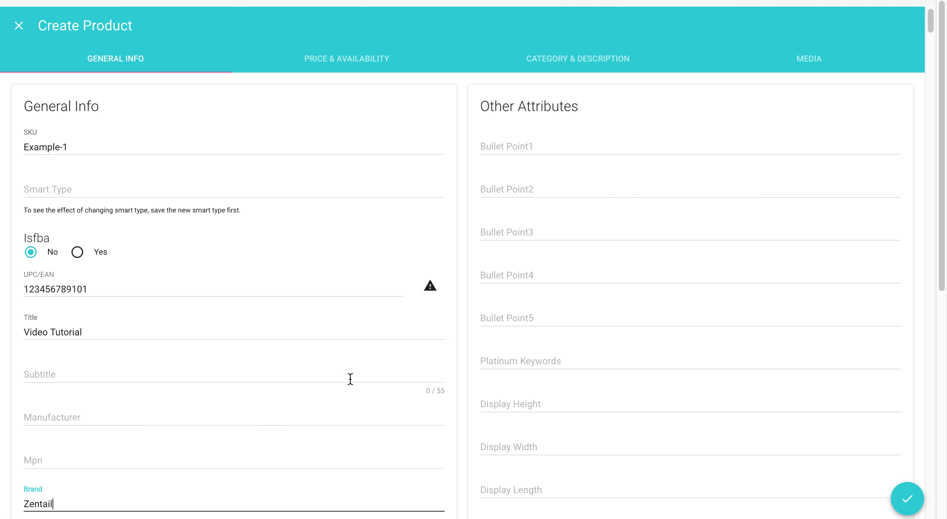
- Set the Sales Price to 19.99 on the Price & Availability tab
click(355, 55)
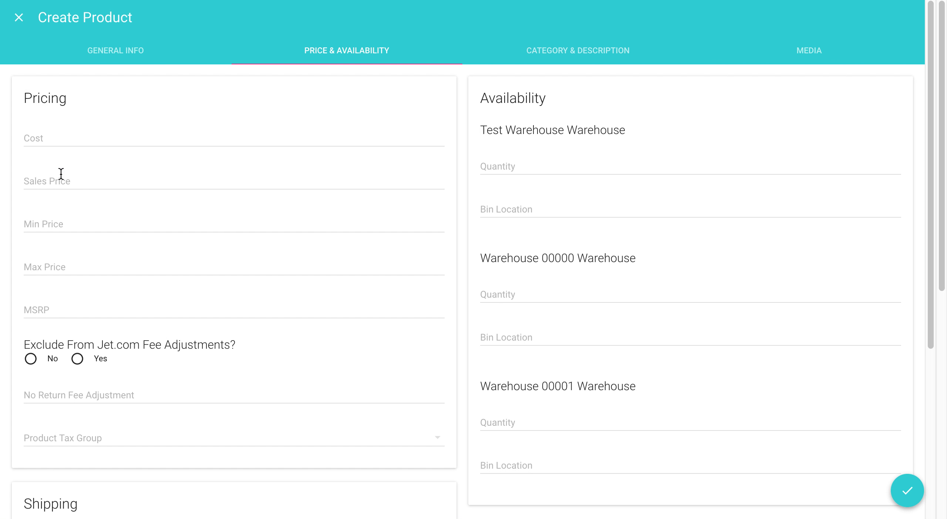
click(61, 178)
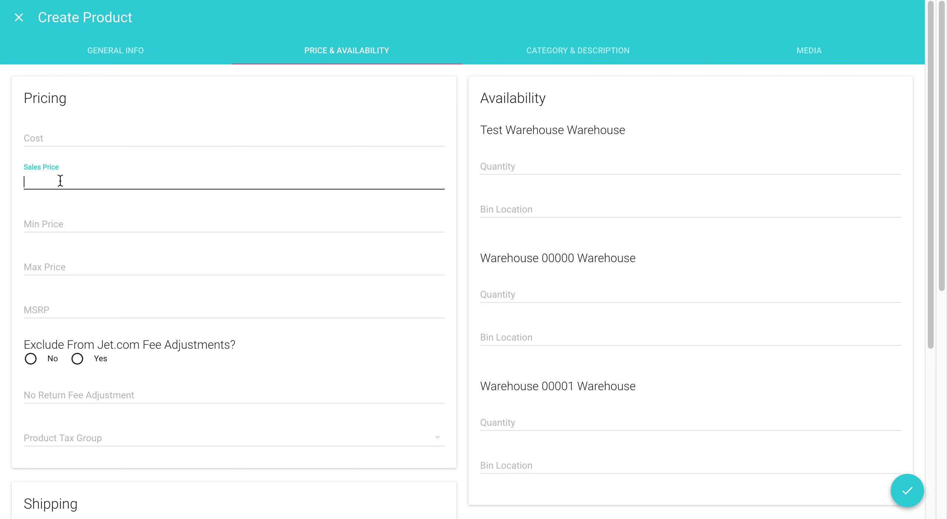
text(19.99)
- Set the Package Weight under Shipping to 1.0 lbs
scroll(204, 288, down, 1)
scroll(204, 289, down, 6)
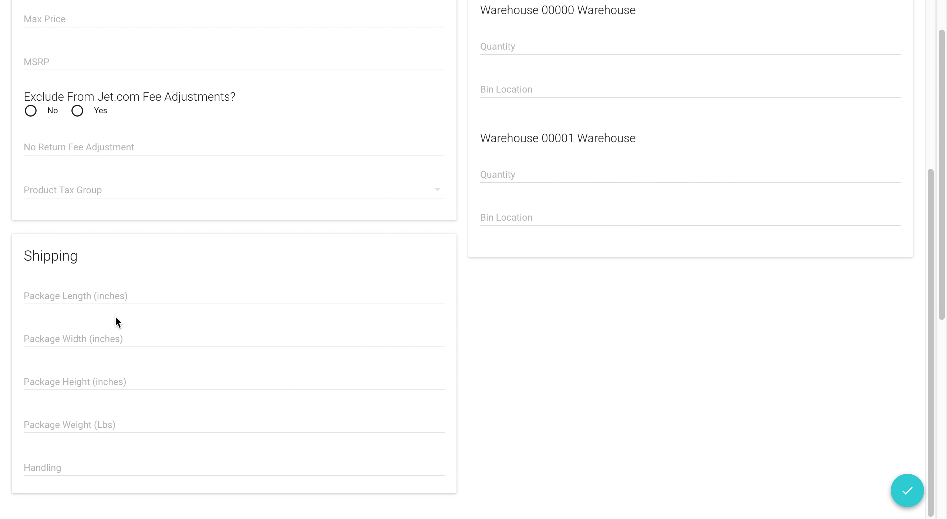
click(107, 424)
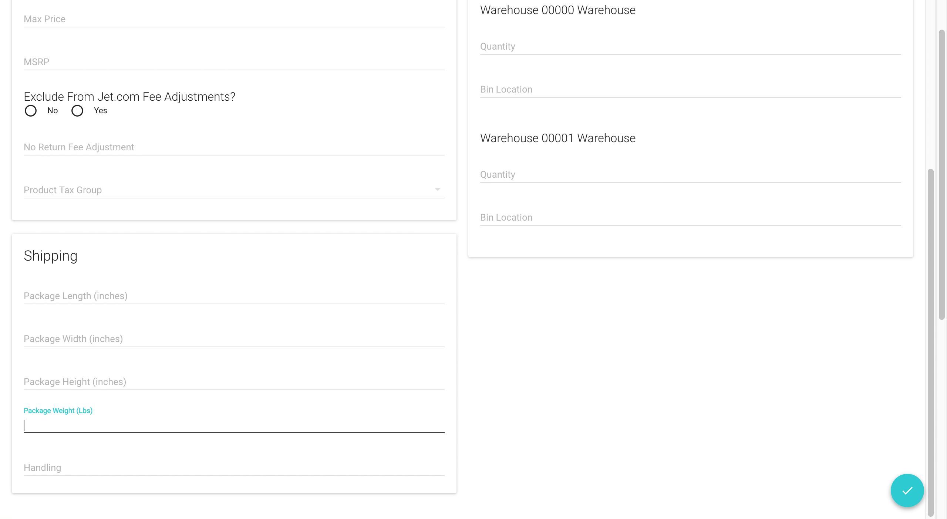
text(1.0)
scroll(425, 339, up, 6)
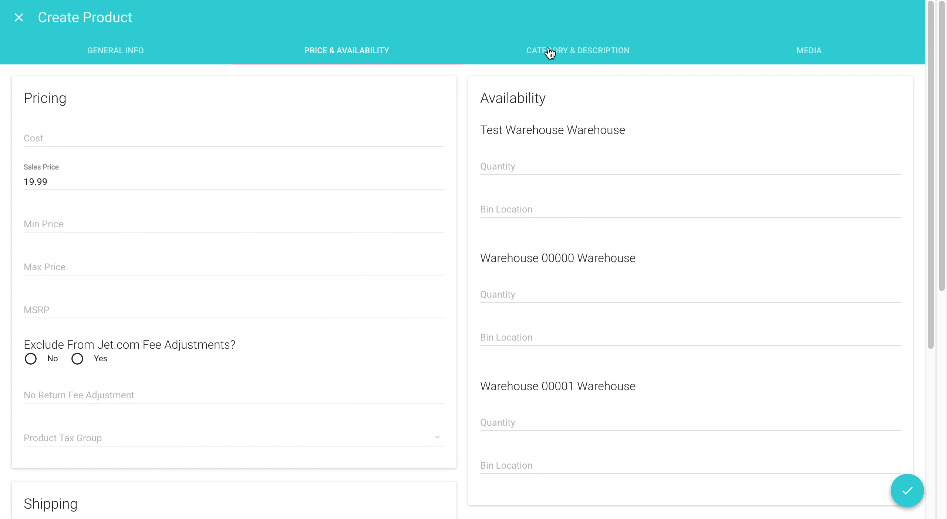
- Write 'This is a video tutorial' as the description and try H2, bold and italic formatting
click(551, 53)
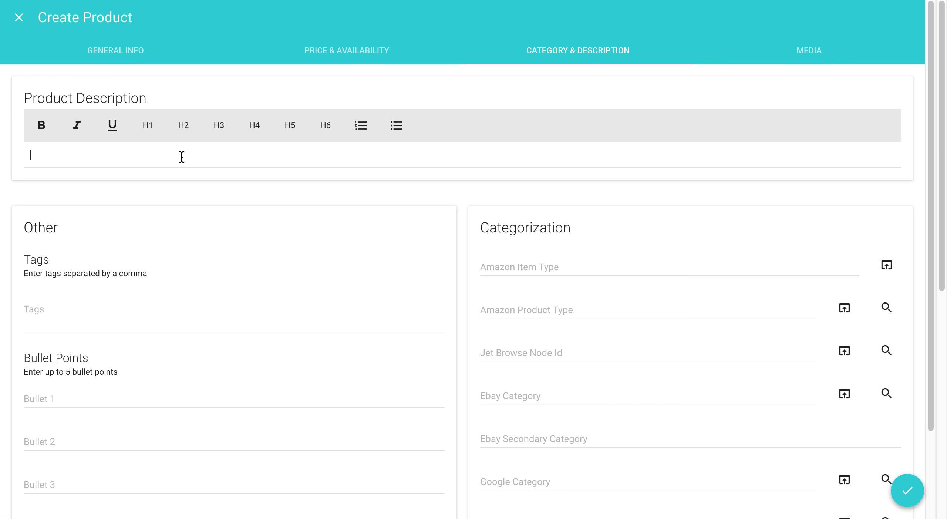
text(This is a video tutorial)
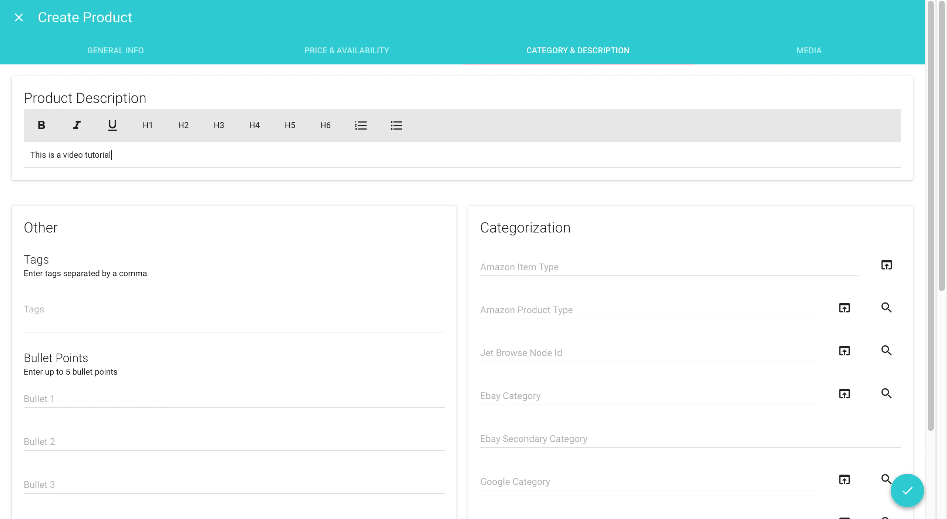
click(192, 130)
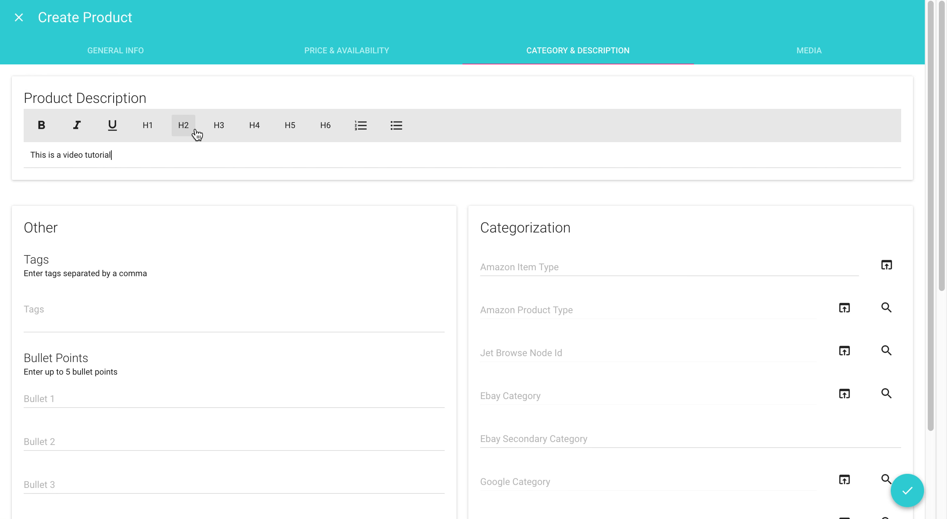
click(41, 133)
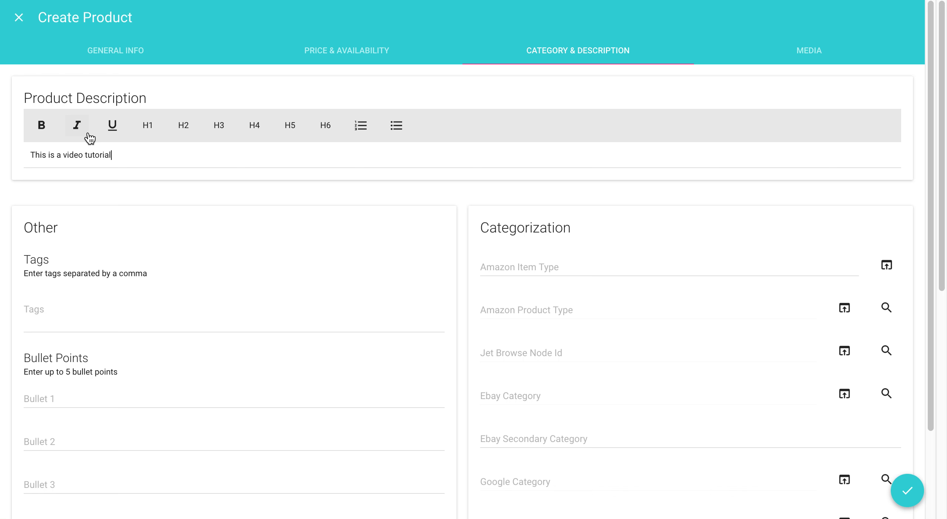
click(84, 133)
- Visit the Tags field and the first and fifth bullet point fields without entering text
scroll(149, 285, down, 1)
click(53, 277)
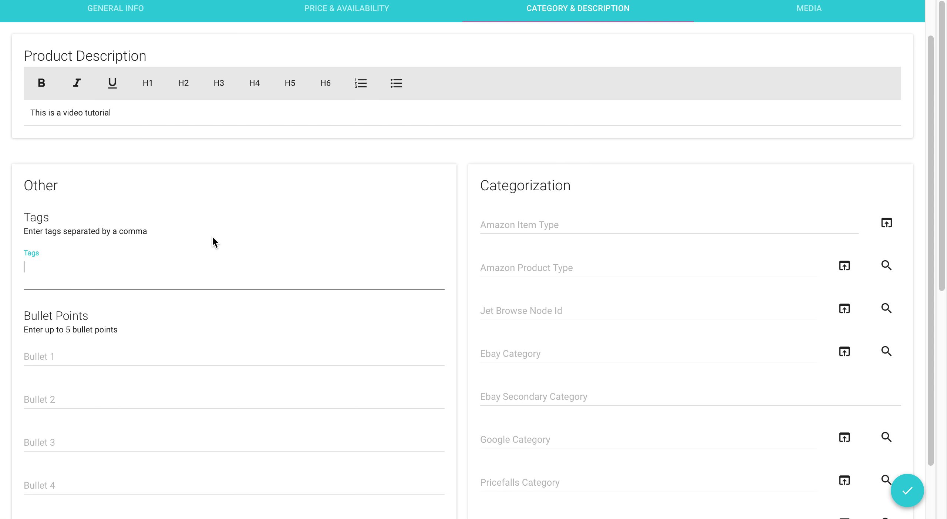
scroll(213, 241, down, 2)
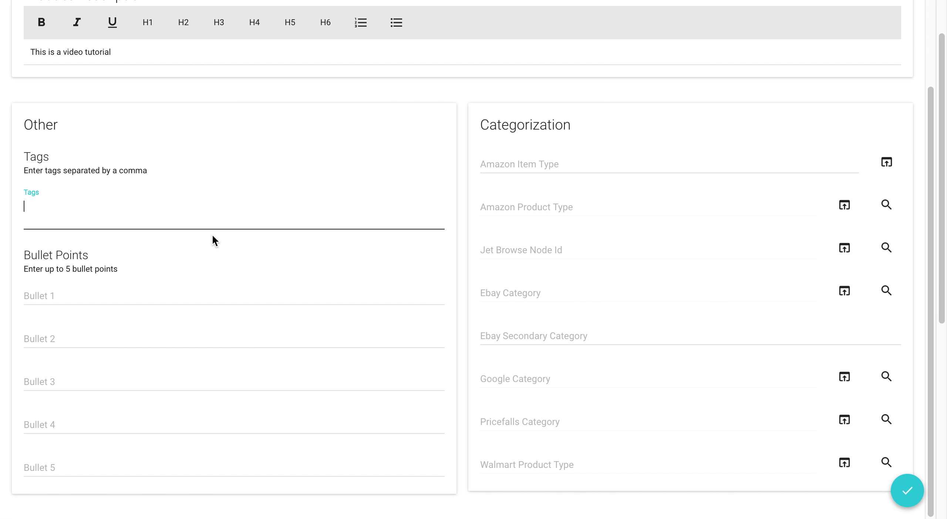
click(57, 294)
click(60, 479)
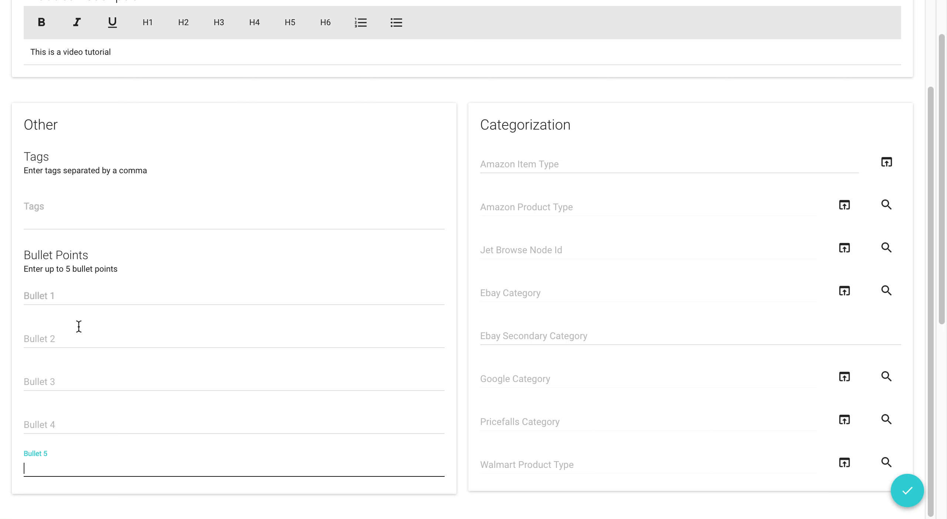
click(93, 309)
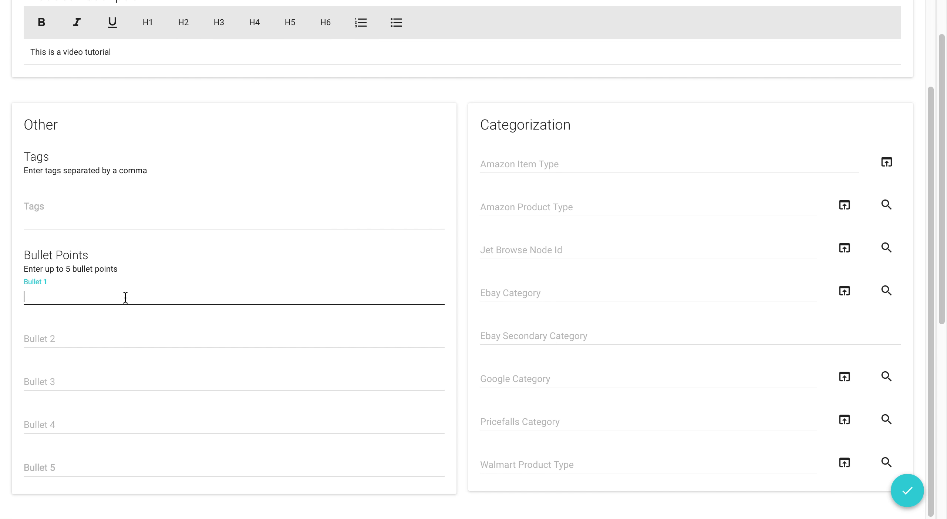
scroll(330, 266, up, 2)
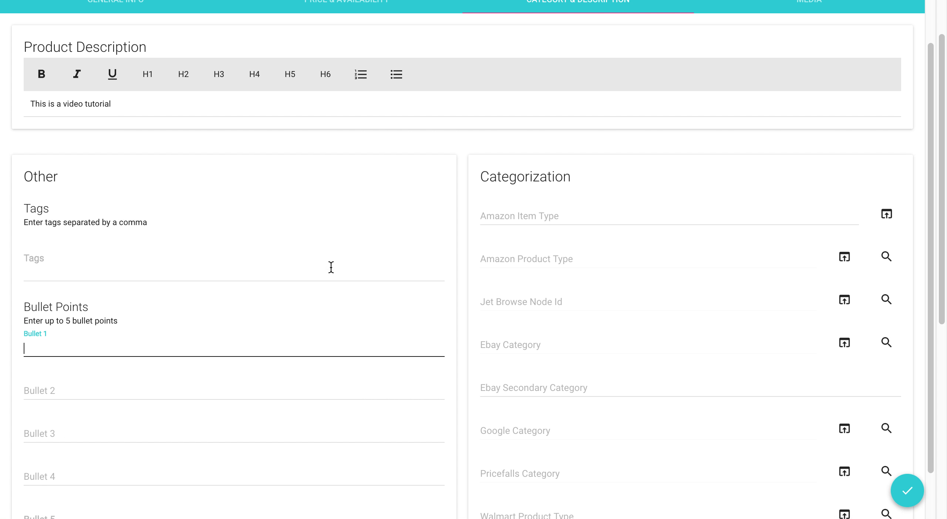
- Enter 'scooters' as the Amazon Item Type under Categorization
click(555, 217)
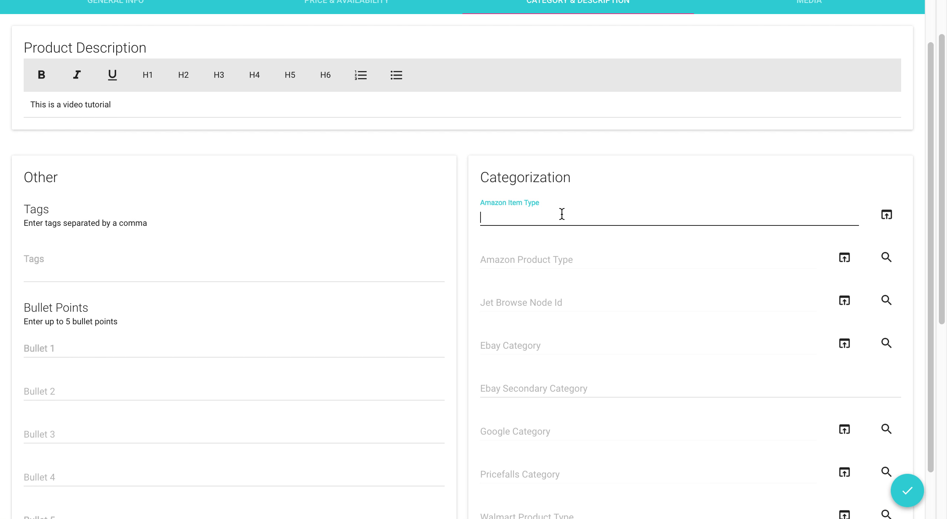
text(scoo)
text(ters)
click(600, 182)
scroll(338, 200, up, 1)
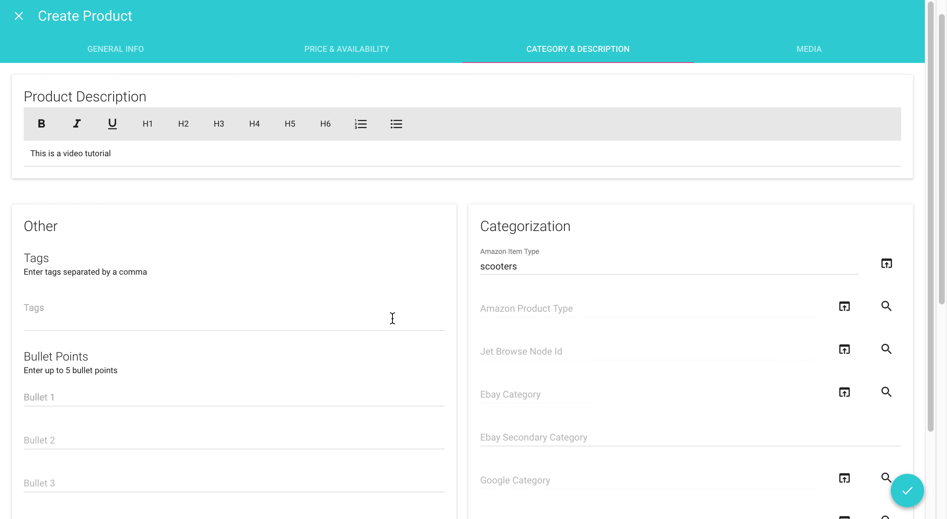
scroll(545, 348, down, 3)
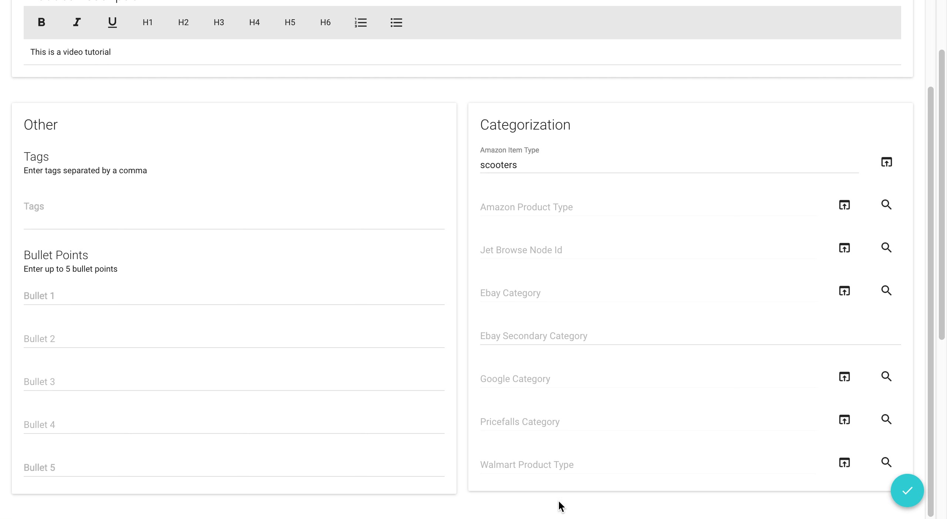
scroll(541, 247, up, 3)
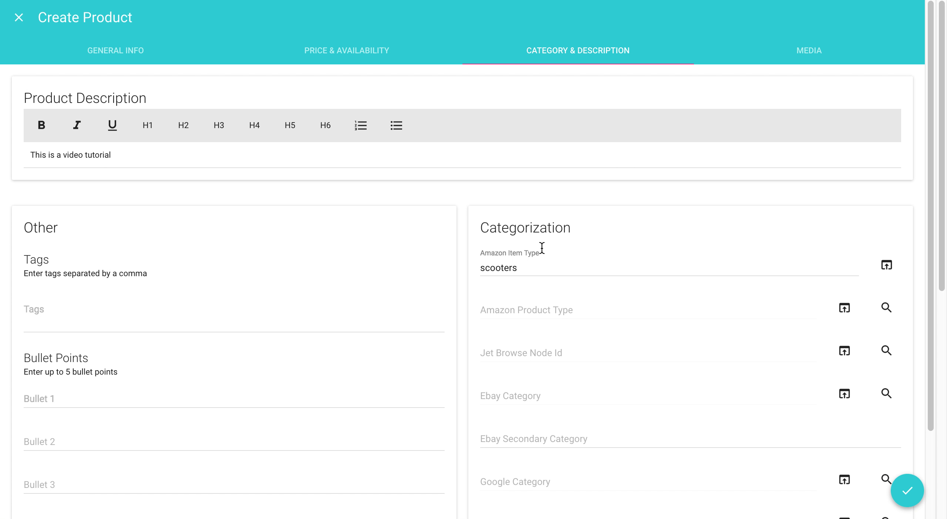
- Leave the Primary Image empty on the Media tab and save the new product
click(810, 52)
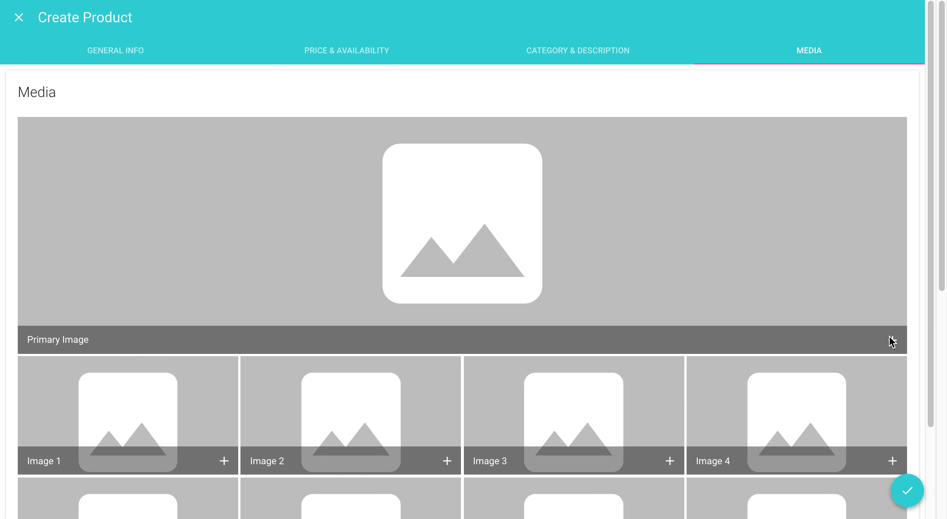
click(893, 341)
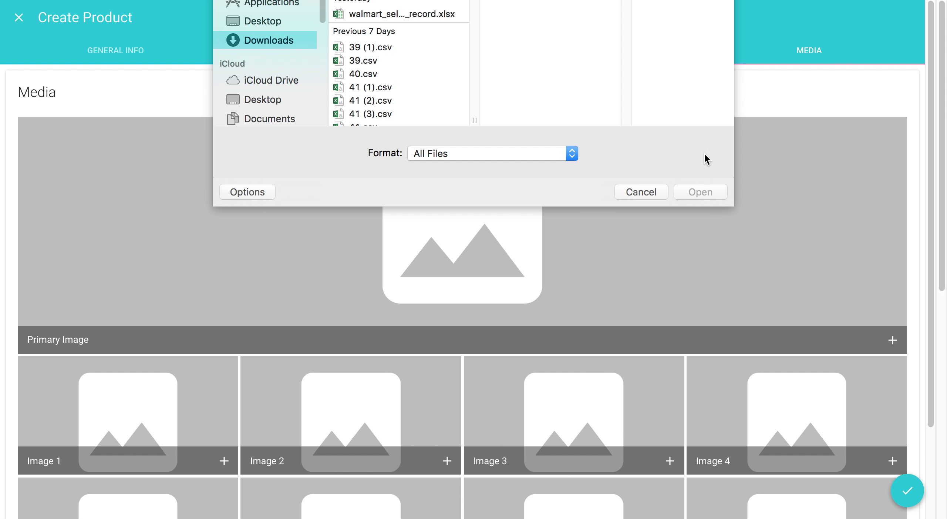
click(645, 193)
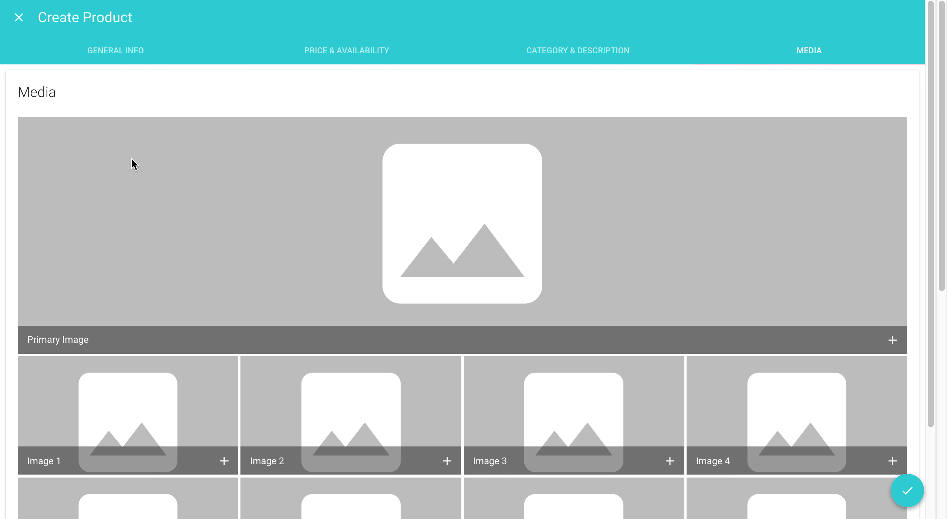
click(906, 500)
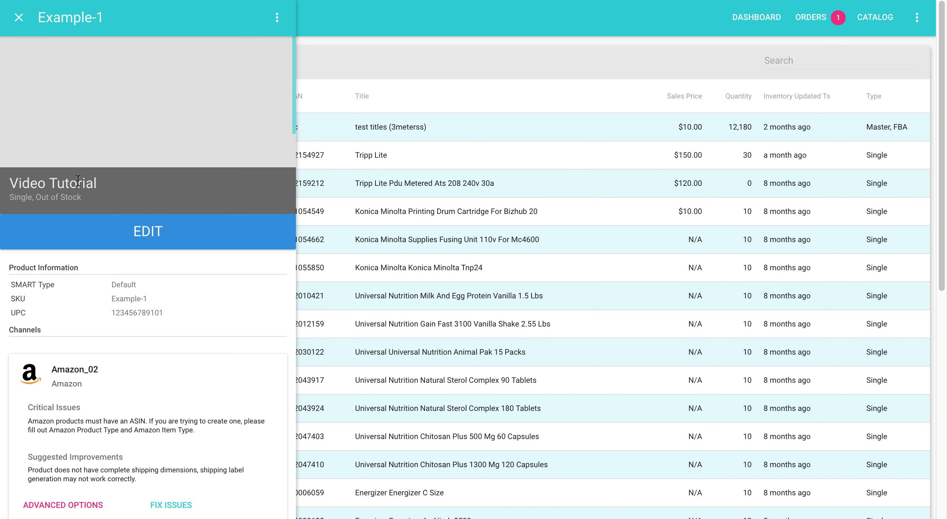
- Scroll through the saved Example-1 panel to review its Amazon, BigCommerce and eBay channels
scroll(169, 389, down, 20)
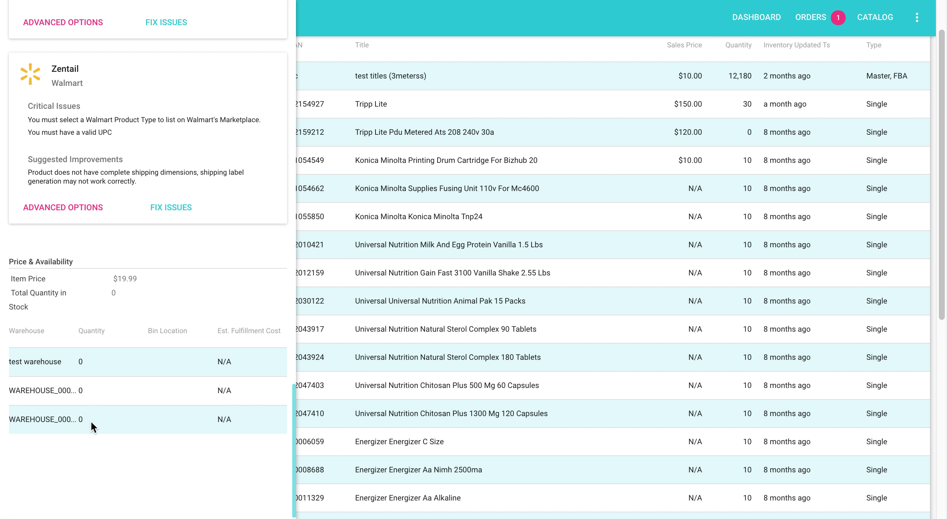
scroll(108, 380, up, 15)
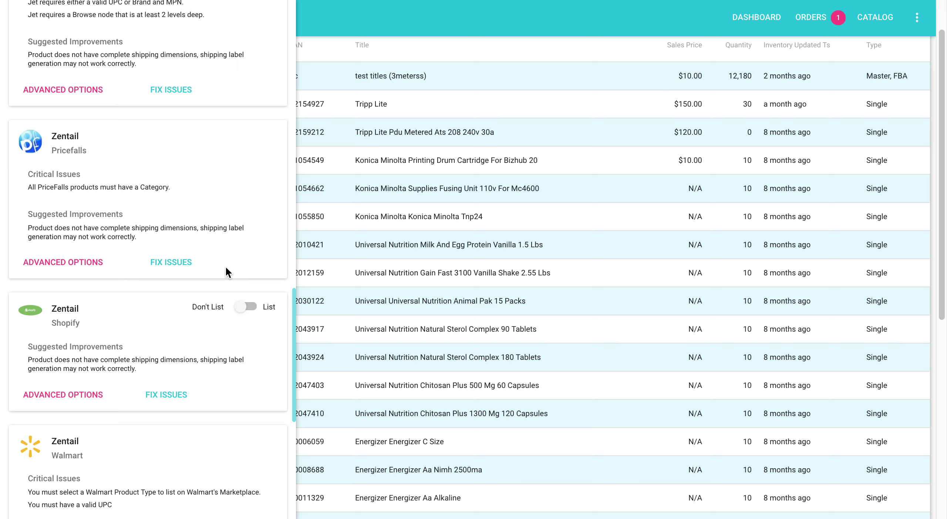
scroll(255, 154, up, 15)
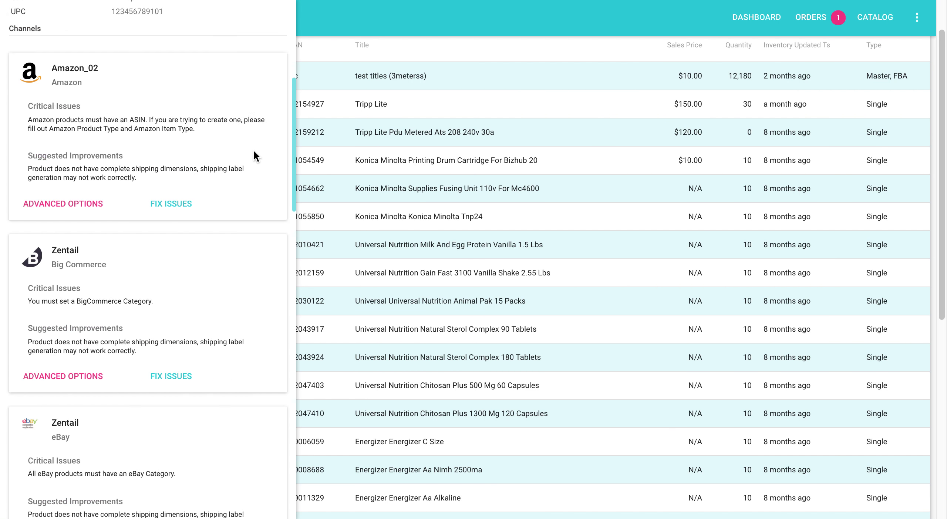